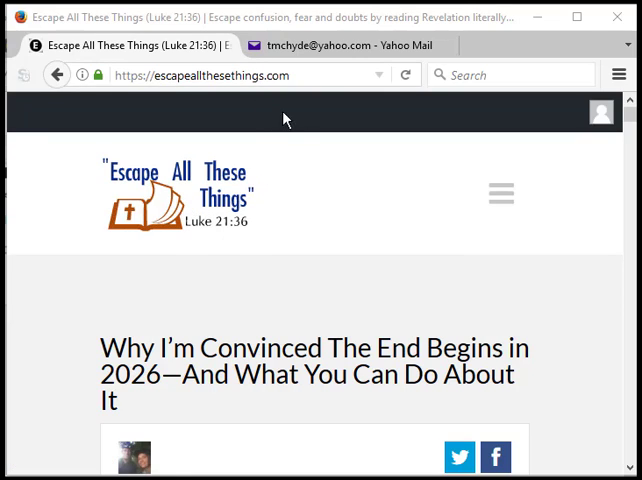
Navigate via the menu to the Support Team page and follow its member Login link
{"action": "left_click", "coordinate": [501, 193]}
{"action": "scroll", "coordinate": [181, 351], "scroll_direction": "down", "scroll_amount": 3}
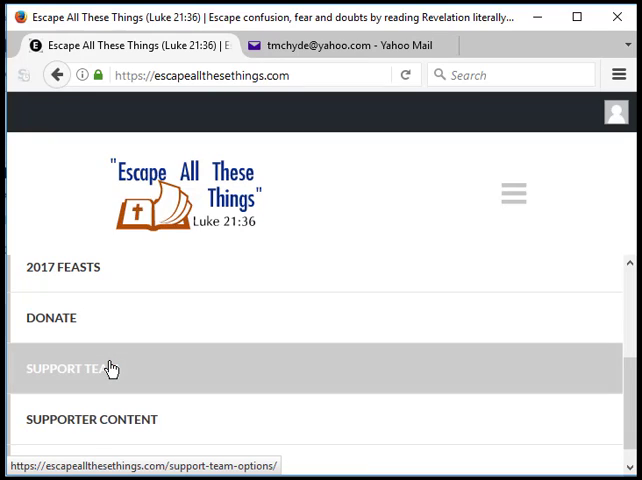
{"action": "left_click", "coordinate": [110, 368]}
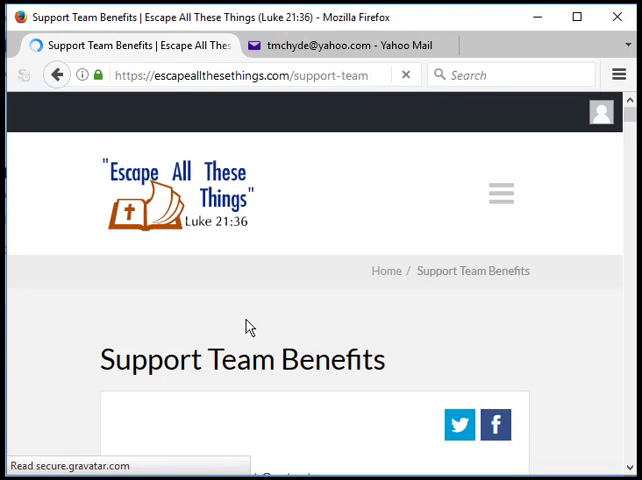
{"action": "scroll", "coordinate": [250, 325], "scroll_direction": "down", "scroll_amount": 2}
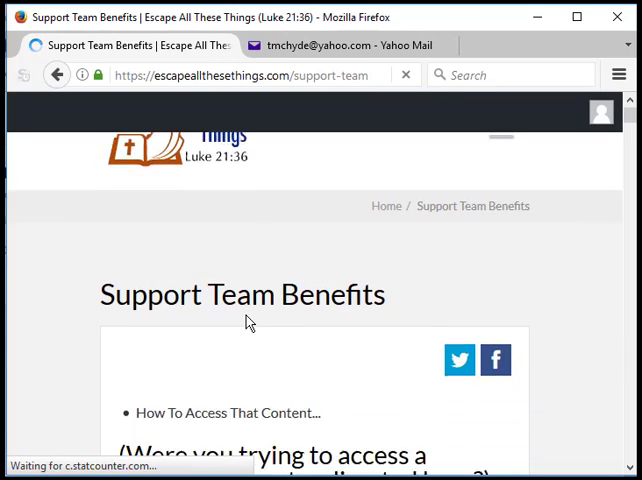
{"action": "scroll", "coordinate": [250, 325], "scroll_direction": "down", "scroll_amount": 2}
{"action": "scroll", "coordinate": [277, 276], "scroll_direction": "down", "scroll_amount": 3}
{"action": "scroll", "coordinate": [277, 276], "scroll_direction": "down", "scroll_amount": 1}
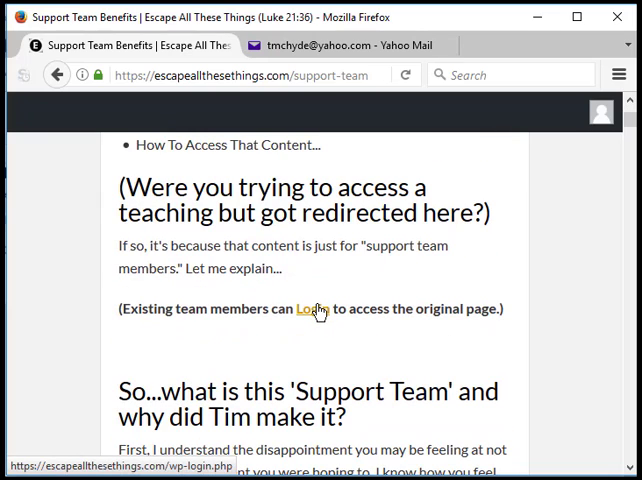
{"action": "left_click", "coordinate": [313, 309]}
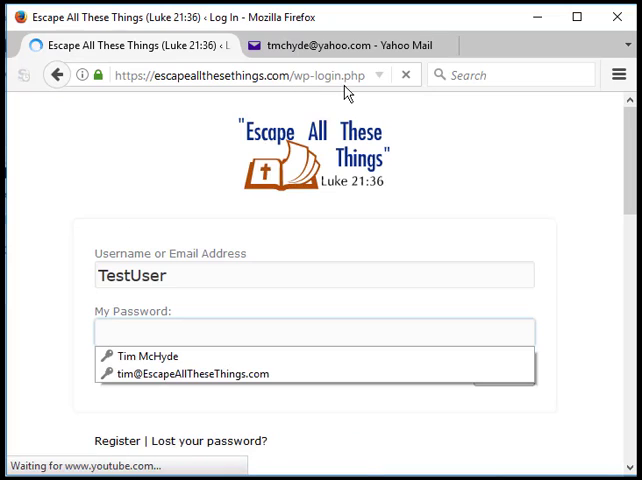
Submit a login as TestUser with a password and Remember Me ticked; the site rejects it
{"action": "left_click", "coordinate": [205, 272]}
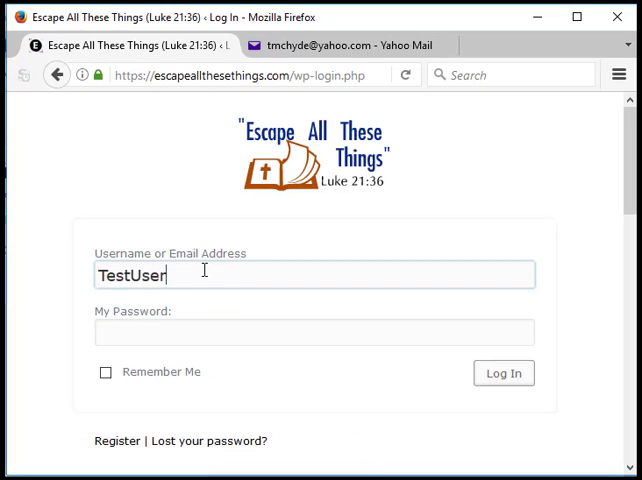
{"action": "double_click", "coordinate": [203, 272]}
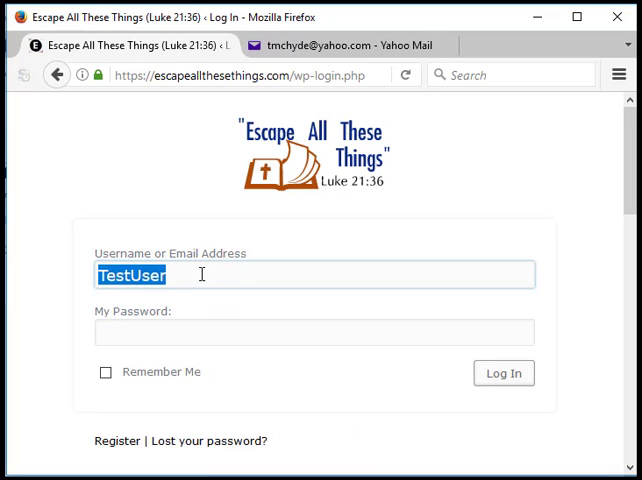
{"action": "left_click", "coordinate": [201, 275]}
{"action": "left_click", "coordinate": [191, 335]}
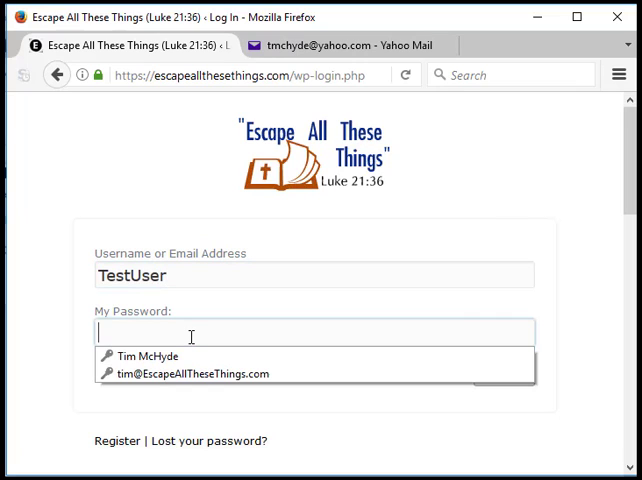
{"action": "type", "text": "******"}
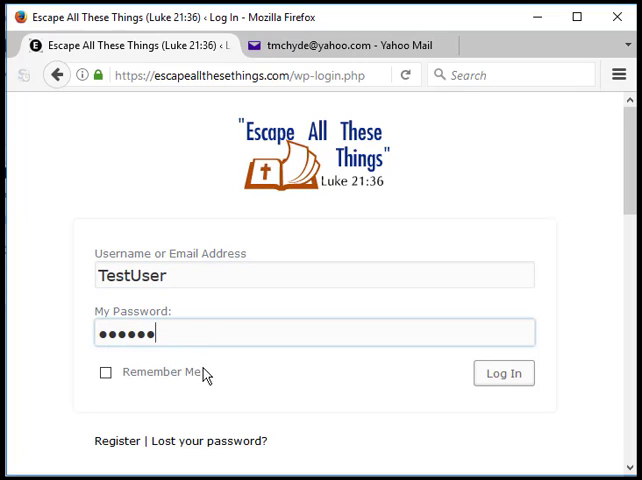
{"action": "left_click", "coordinate": [187, 375]}
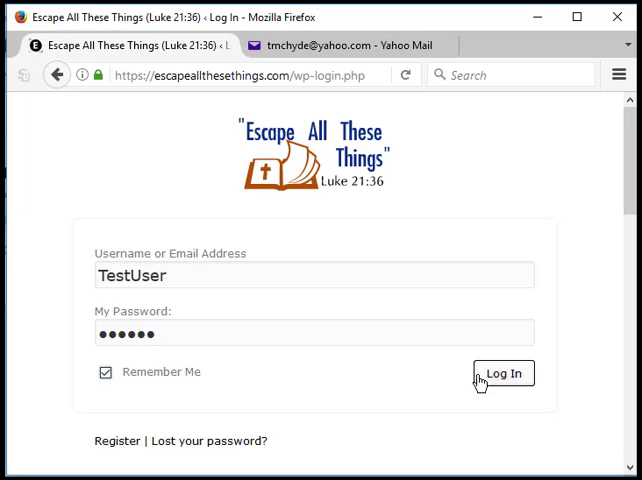
{"action": "left_click", "coordinate": [523, 370]}
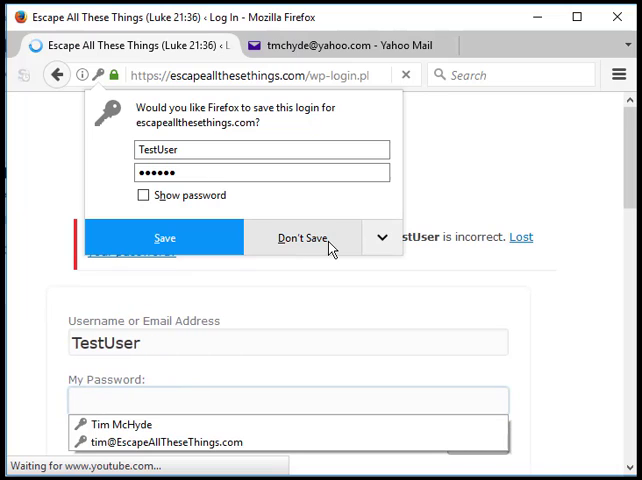
Decline Firefox's save prompt, then request a new password for TestUser via 'Lost your password?'
{"action": "left_click", "coordinate": [305, 238]}
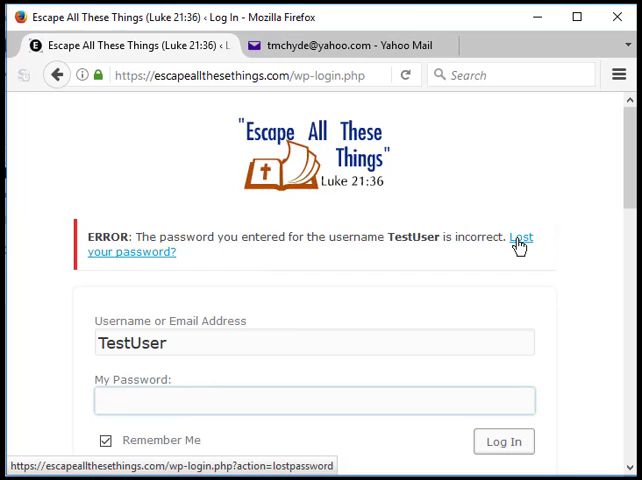
{"action": "scroll", "coordinate": [470, 270], "scroll_direction": "down", "scroll_amount": 2}
{"action": "scroll", "coordinate": [320, 290], "scroll_direction": "down", "scroll_amount": 2}
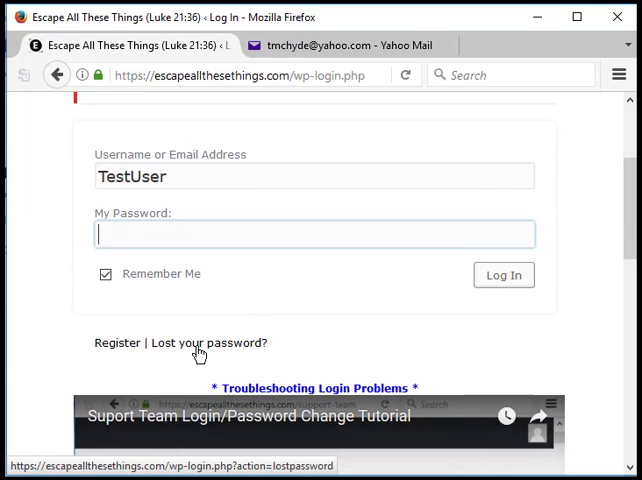
{"action": "scroll", "coordinate": [198, 352], "scroll_direction": "up", "scroll_amount": 4}
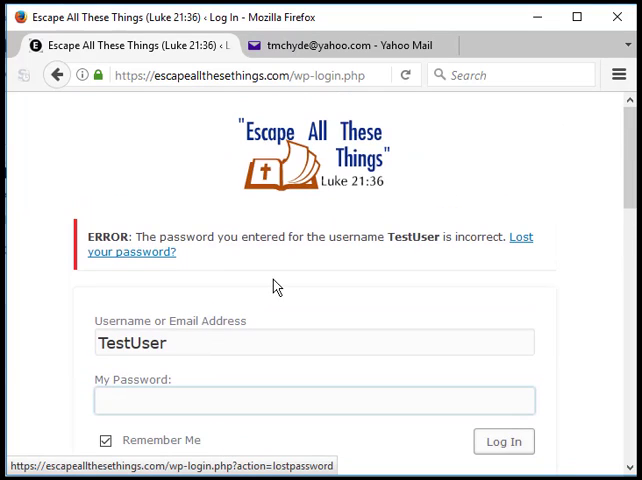
{"action": "left_click", "coordinate": [141, 255]}
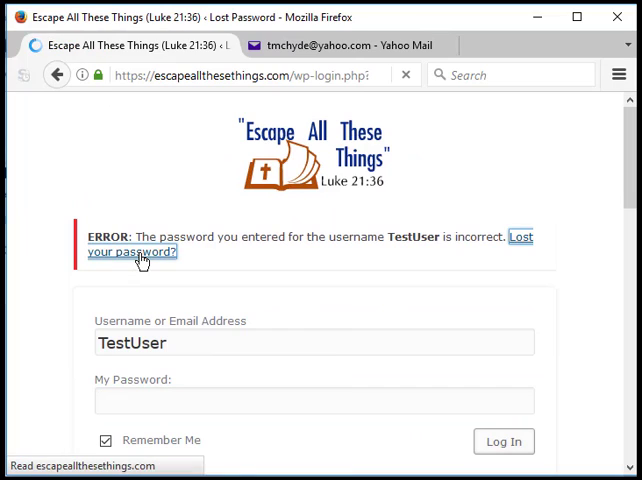
{"action": "left_click", "coordinate": [200, 352]}
{"action": "type", "text": "TestUser"}
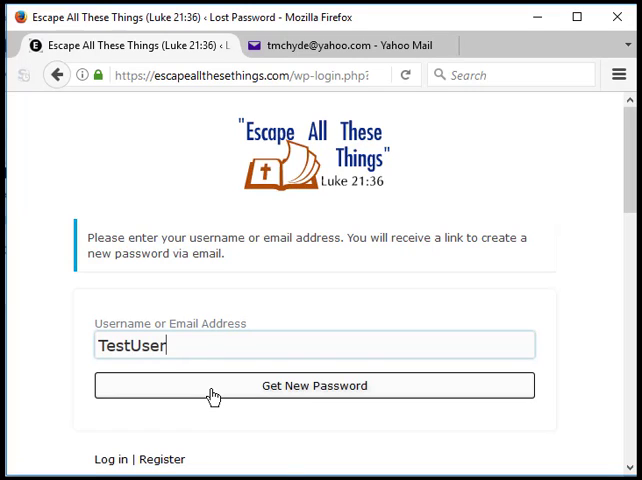
{"action": "left_click", "coordinate": [213, 396]}
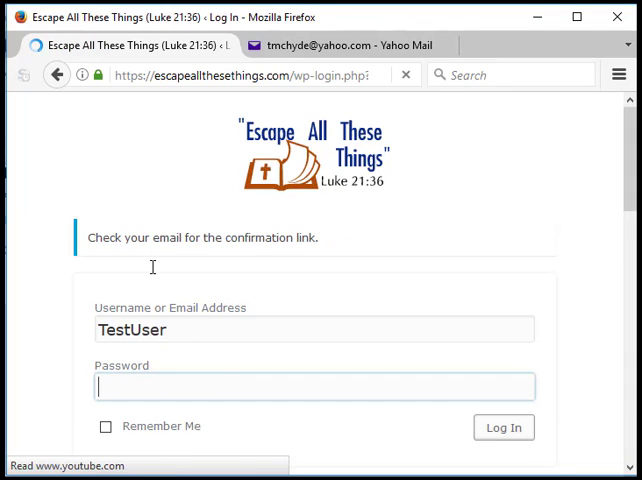
Select and deselect the check-your-email confirmation message text
{"action": "left_click_drag", "start_coordinate": [94, 238], "coordinate": [338, 249]}
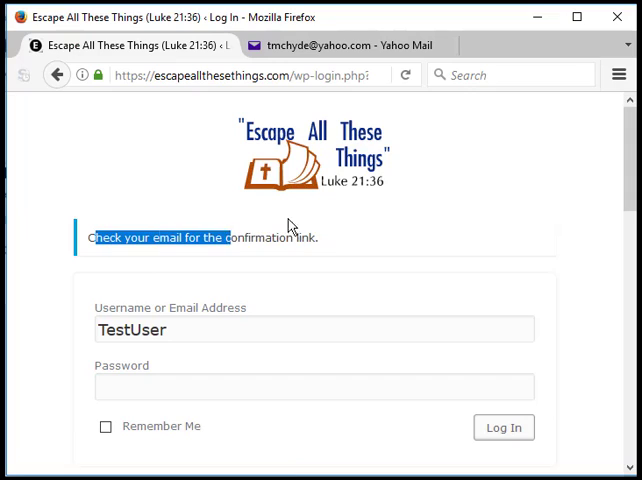
{"action": "left_click", "coordinate": [338, 249]}
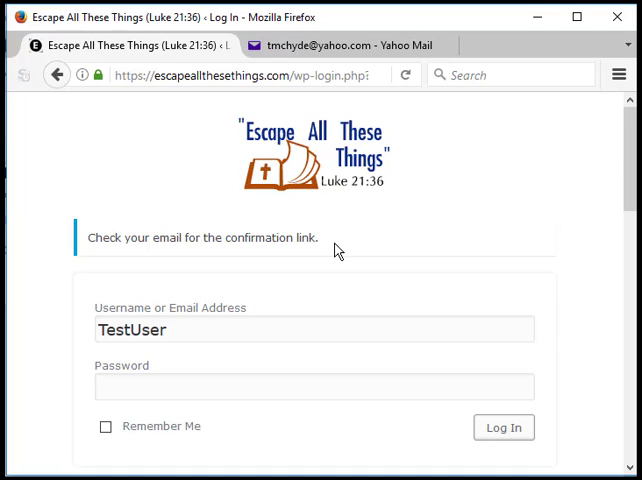
Switch to Yahoo Mail, refresh the inbox and empty the Spam folder
{"action": "left_click", "coordinate": [284, 46]}
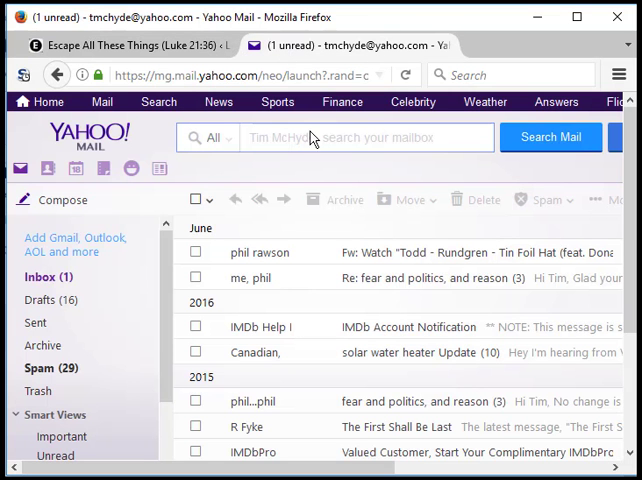
{"action": "left_click", "coordinate": [45, 277]}
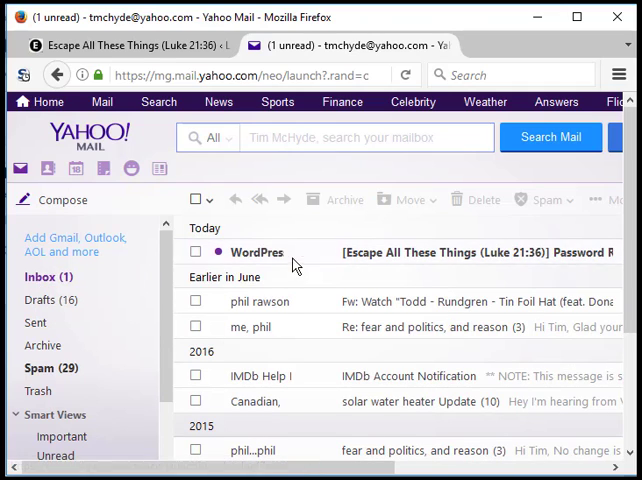
{"action": "mouse_move", "coordinate": [464, 252]}
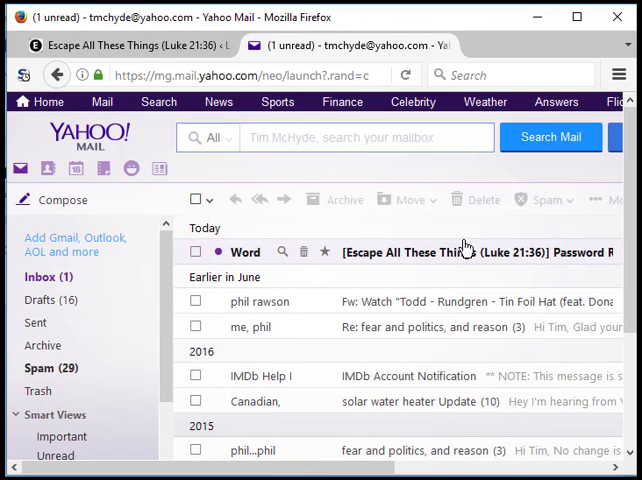
{"action": "mouse_move", "coordinate": [45, 368]}
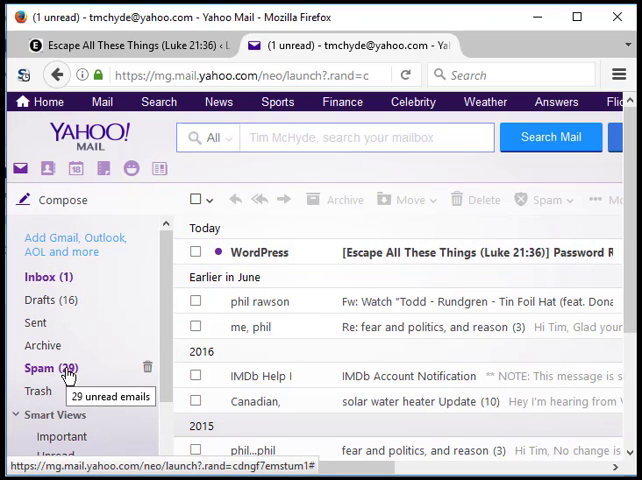
{"action": "left_click", "coordinate": [68, 373]}
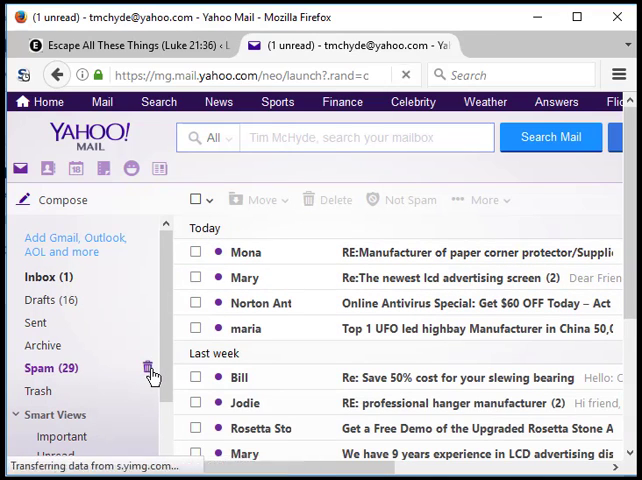
{"action": "left_click", "coordinate": [148, 368]}
{"action": "left_click", "coordinate": [195, 329]}
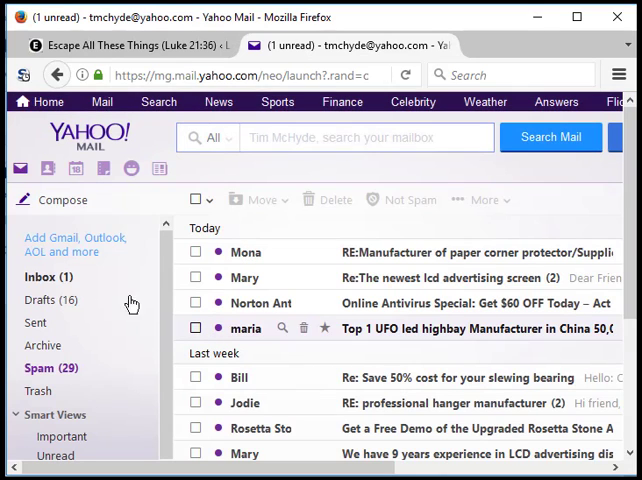
{"action": "left_click", "coordinate": [42, 277]}
{"action": "left_click", "coordinate": [40, 368]}
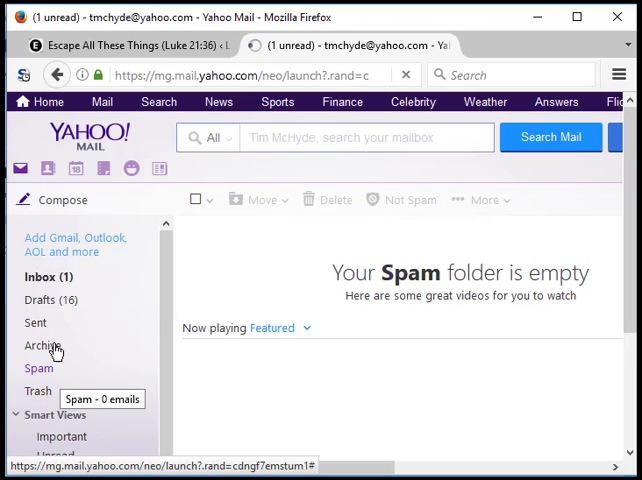
Return to the inbox where the new WordPress email appears
{"action": "left_click", "coordinate": [48, 277]}
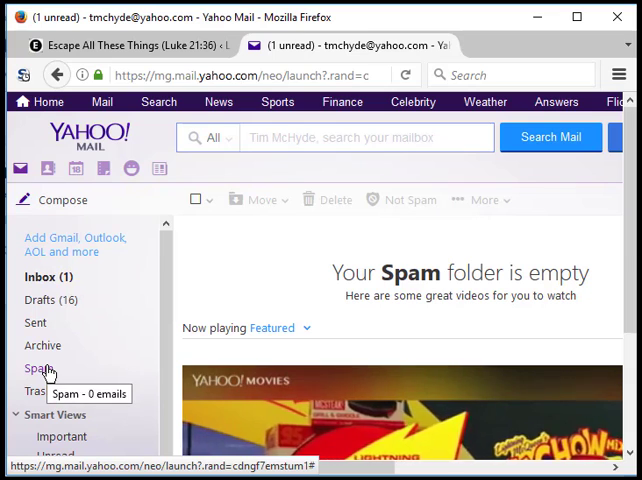
{"action": "left_click", "coordinate": [42, 277]}
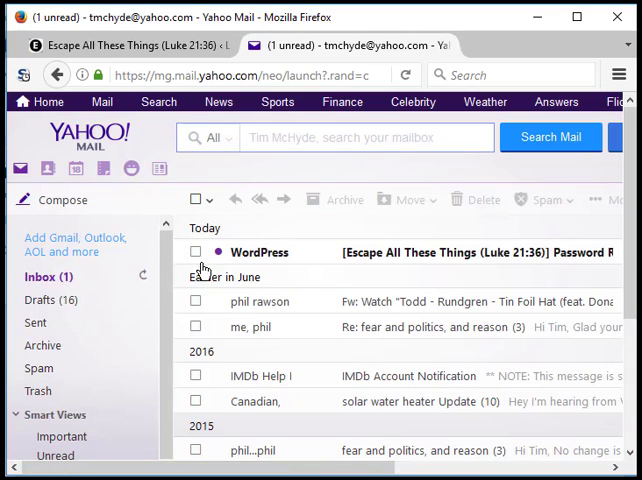
Open the WordPress email and launch its wp-login.php?action=rp reset link in a new tab
{"action": "left_click", "coordinate": [386, 256]}
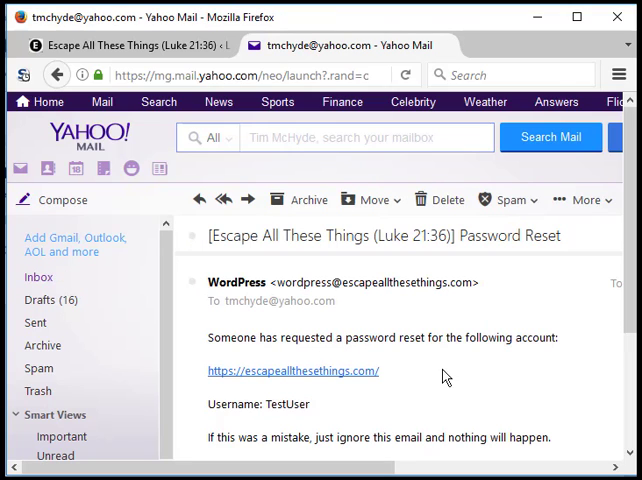
{"action": "scroll", "coordinate": [430, 365], "scroll_direction": "down", "scroll_amount": 3}
{"action": "scroll", "coordinate": [390, 360], "scroll_direction": "down", "scroll_amount": 3}
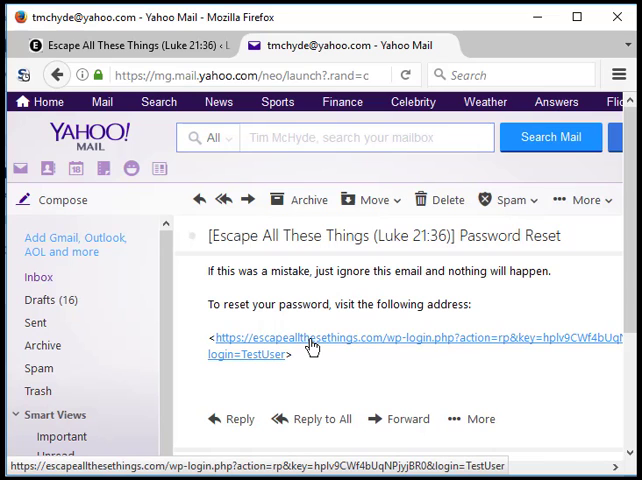
{"action": "left_click_drag", "start_coordinate": [327, 466], "coordinate": [473, 466]}
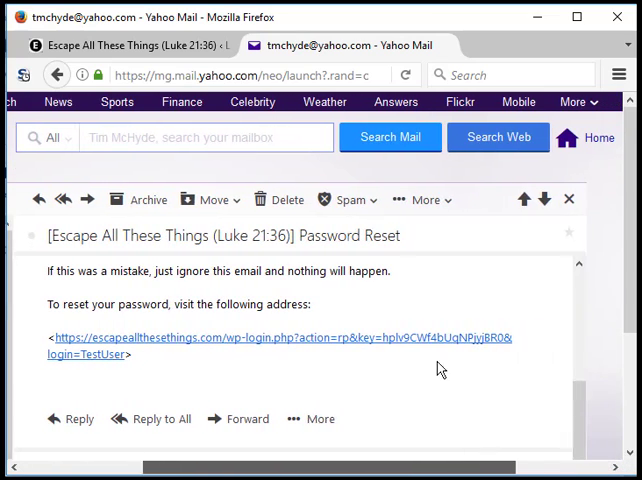
{"action": "left_click_drag", "start_coordinate": [403, 466], "coordinate": [400, 466]}
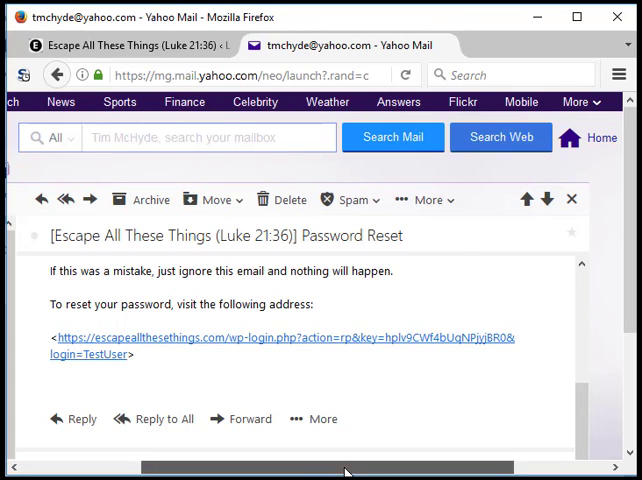
{"action": "left_click_drag", "start_coordinate": [336, 470], "coordinate": [150, 470]}
{"action": "left_click", "coordinate": [313, 340]}
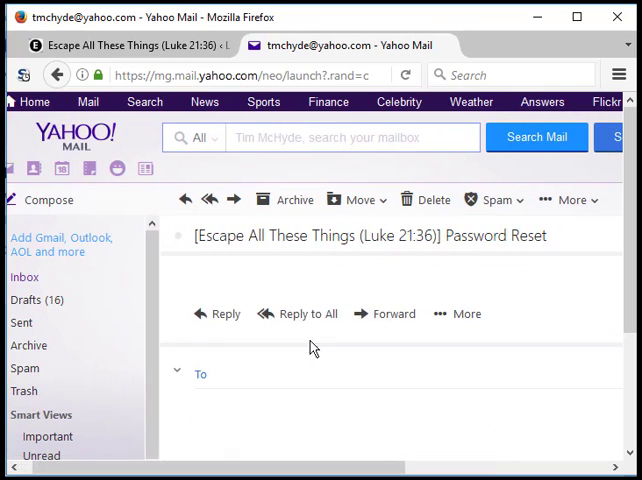
{"action": "scroll", "coordinate": [330, 330], "scroll_direction": "down", "scroll_amount": 3}
{"action": "scroll", "coordinate": [335, 347], "scroll_direction": "down", "scroll_amount": 3}
{"action": "scroll", "coordinate": [340, 345], "scroll_direction": "up", "scroll_amount": 2}
{"action": "scroll", "coordinate": [340, 370], "scroll_direction": "up", "scroll_amount": 1}
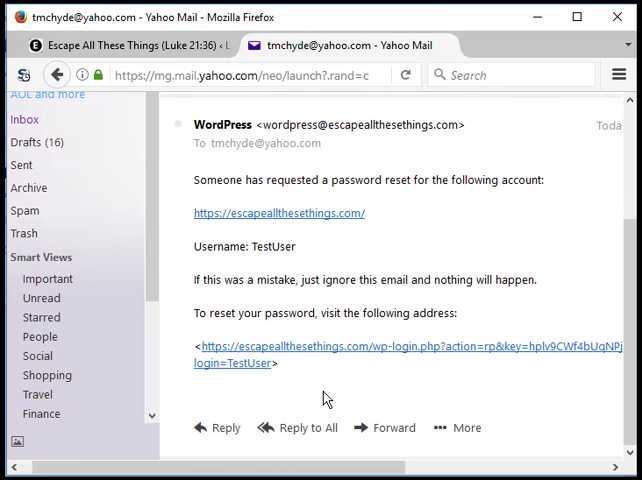
{"action": "left_click", "coordinate": [369, 356]}
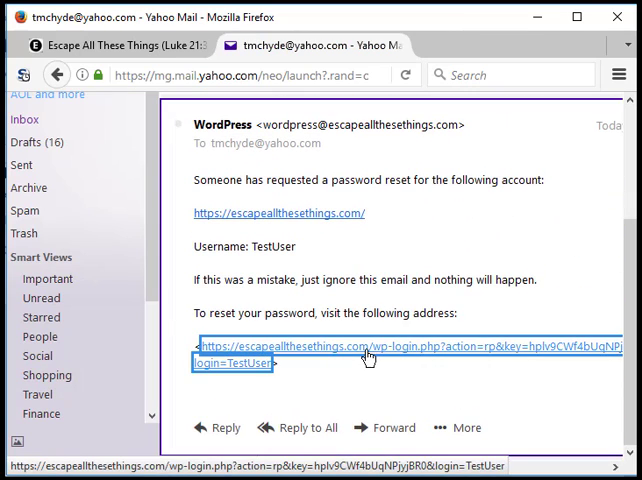
Fill a strong generated password on the Reset Password page, select it, and submit the reset
{"action": "left_click", "coordinate": [460, 45]}
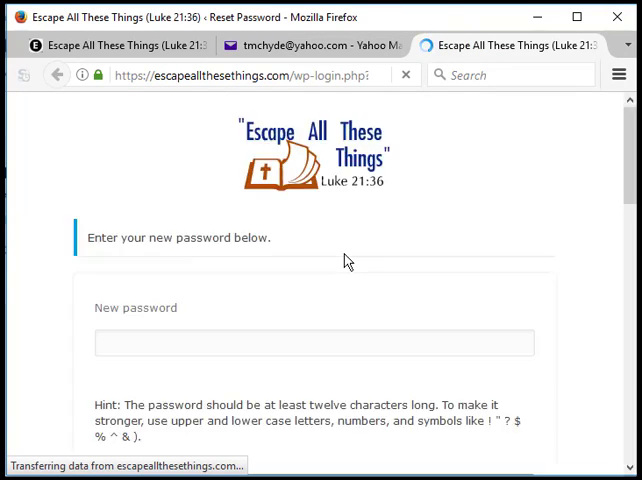
{"action": "left_click", "coordinate": [237, 342]}
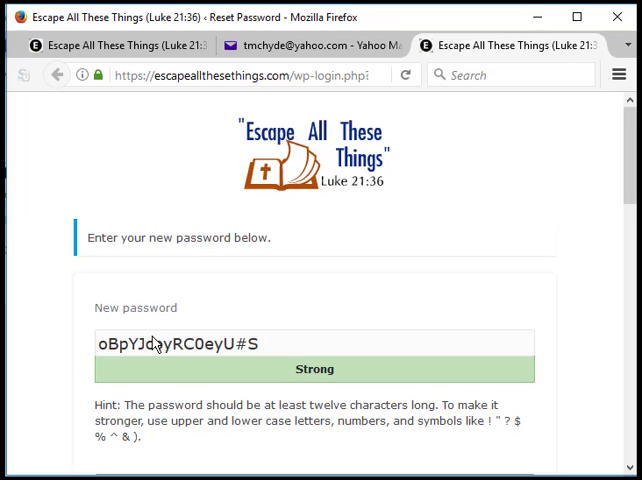
{"action": "left_click", "coordinate": [157, 347]}
{"action": "left_click_drag", "start_coordinate": [630, 195], "coordinate": [618, 228]}
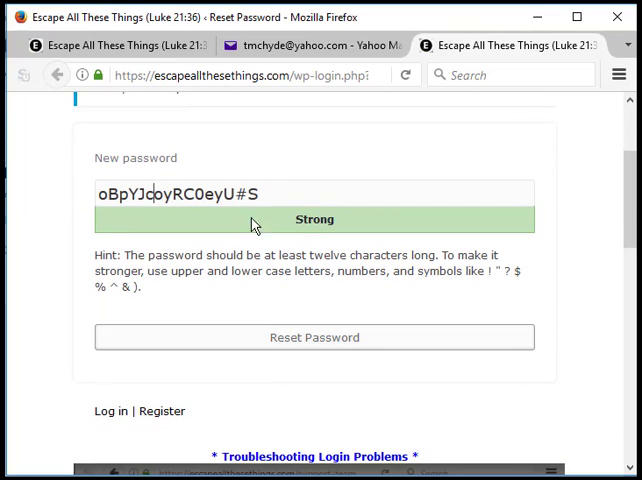
{"action": "triple_click", "coordinate": [242, 194]}
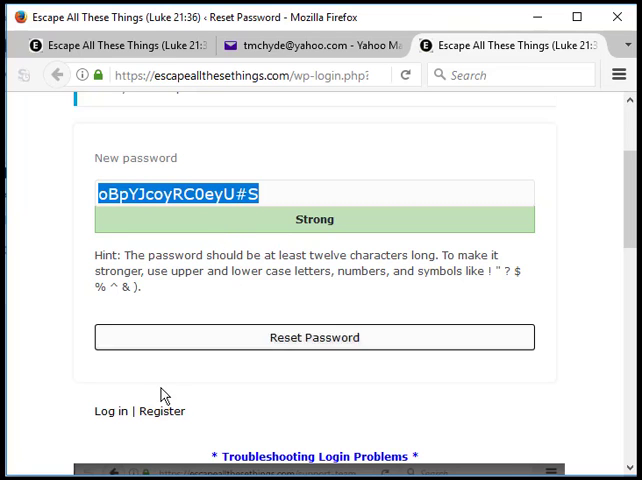
{"action": "scroll", "coordinate": [163, 394], "scroll_direction": "down", "scroll_amount": 4}
{"action": "scroll", "coordinate": [286, 380], "scroll_direction": "up", "scroll_amount": 2}
{"action": "scroll", "coordinate": [286, 365], "scroll_direction": "up", "scroll_amount": 2}
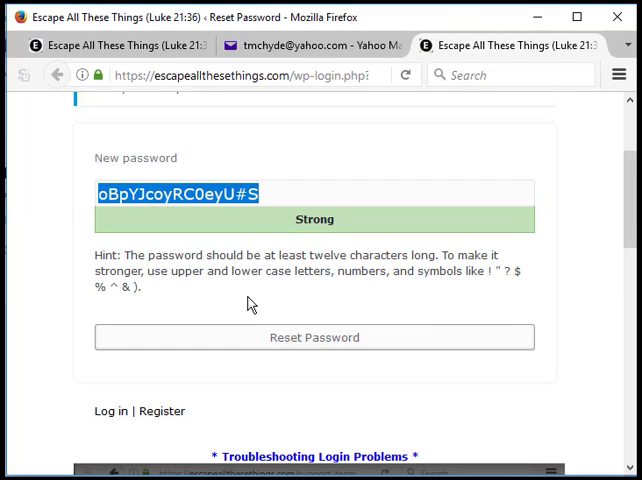
{"action": "scroll", "coordinate": [256, 320], "scroll_direction": "up", "scroll_amount": 2}
{"action": "scroll", "coordinate": [260, 330], "scroll_direction": "down", "scroll_amount": 2}
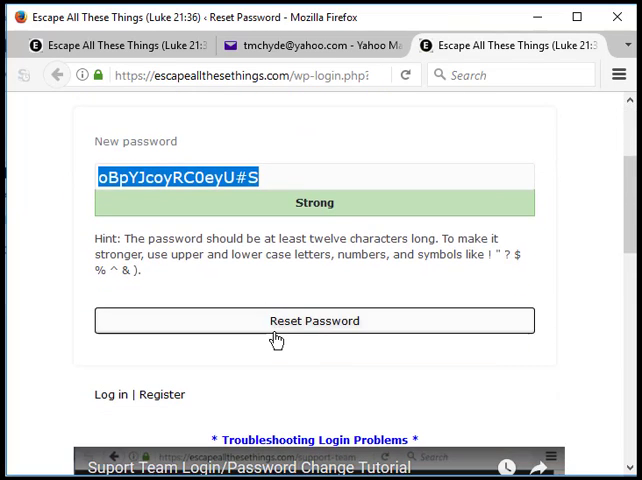
{"action": "left_click", "coordinate": [277, 325]}
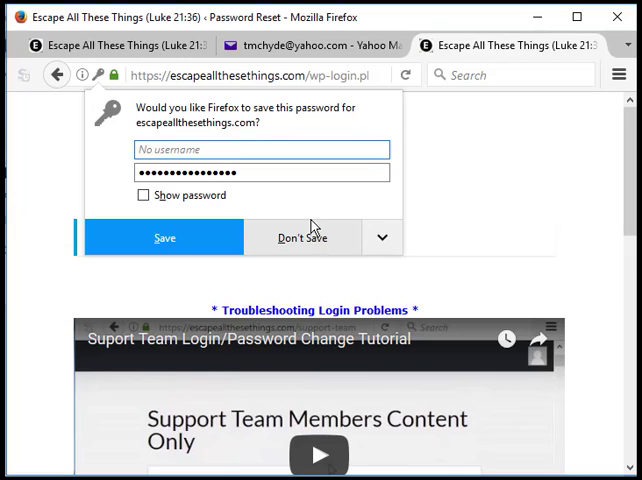
{"action": "type", "text": "Tes"}
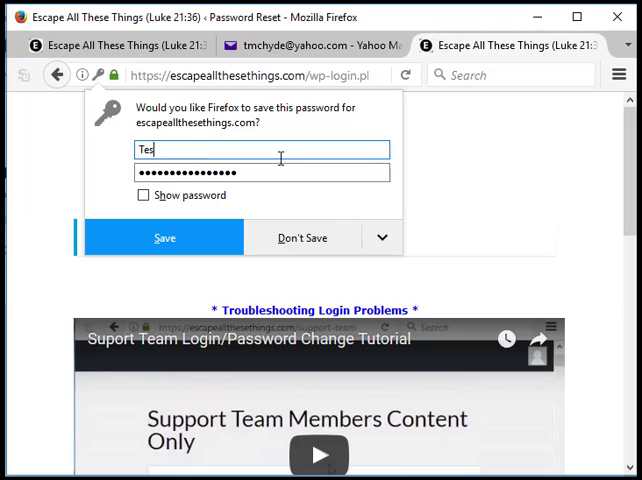
{"action": "type", "text": "tuser"}
Briefly reveal and re-hide the password in Firefox's save-login prompt
{"action": "left_click", "coordinate": [145, 196]}
{"action": "left_click", "coordinate": [145, 196]}
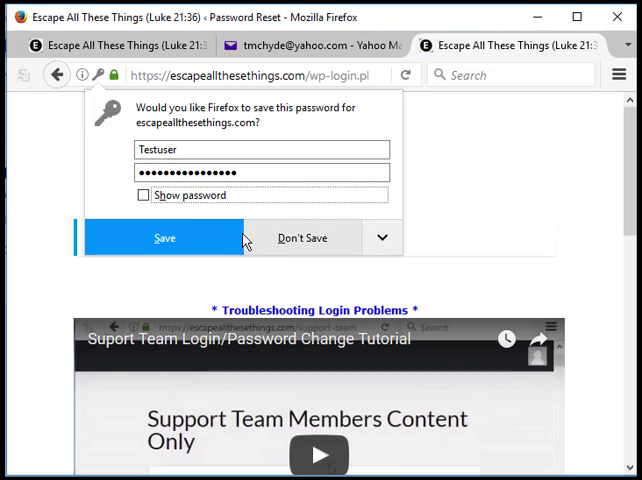
Save the Testuser login in Firefox, go to the login page and fill the saved Testuser entry
{"action": "left_click", "coordinate": [222, 246]}
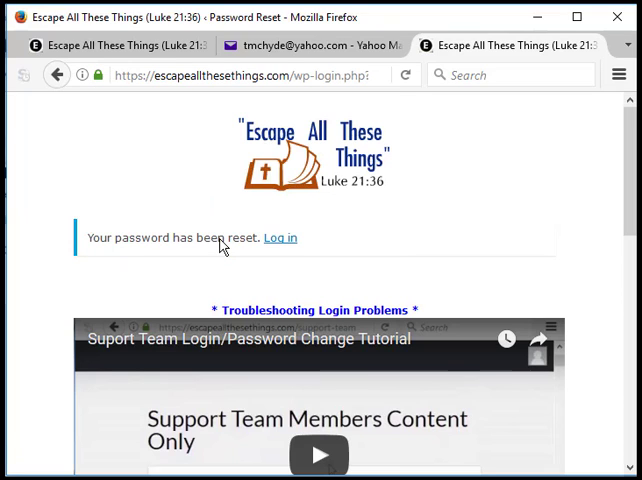
{"action": "left_click", "coordinate": [285, 238]}
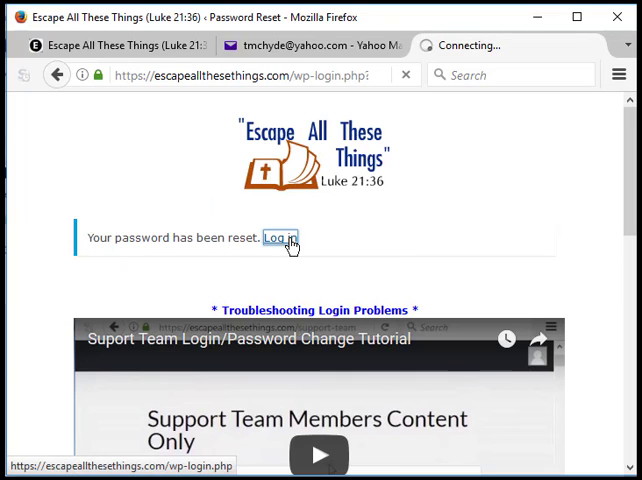
{"action": "left_click", "coordinate": [204, 276]}
{"action": "left_click", "coordinate": [168, 298]}
{"action": "left_click", "coordinate": [152, 281]}
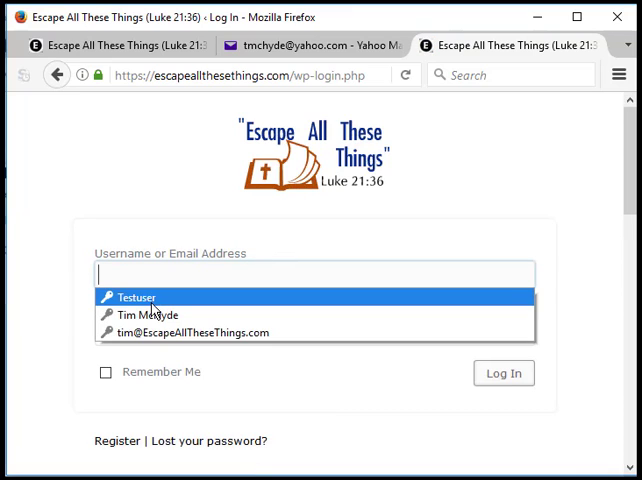
{"action": "left_click", "coordinate": [137, 297]}
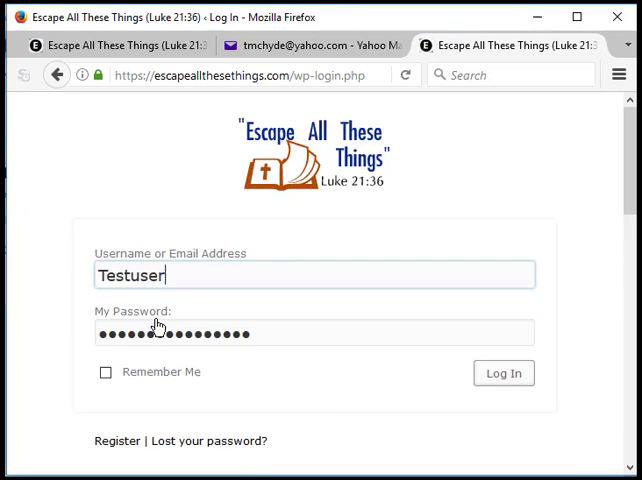
Replace the stored password in the field with the copied new password
{"action": "left_click", "coordinate": [276, 340]}
{"action": "double_click", "coordinate": [276, 340]}
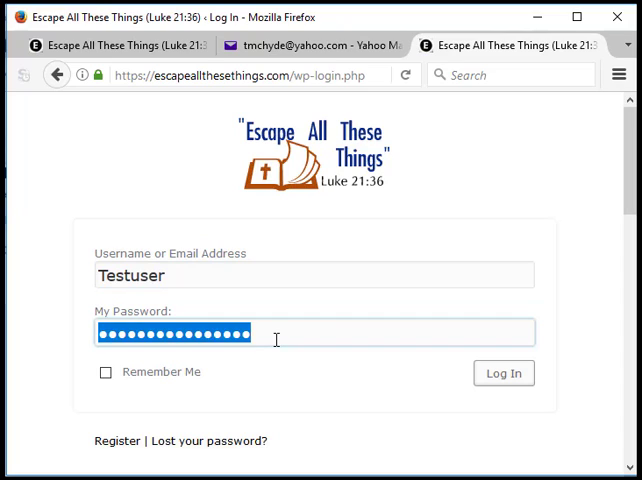
{"action": "key", "text": "BackSpace"}
{"action": "key", "text": "ctrl+v"}
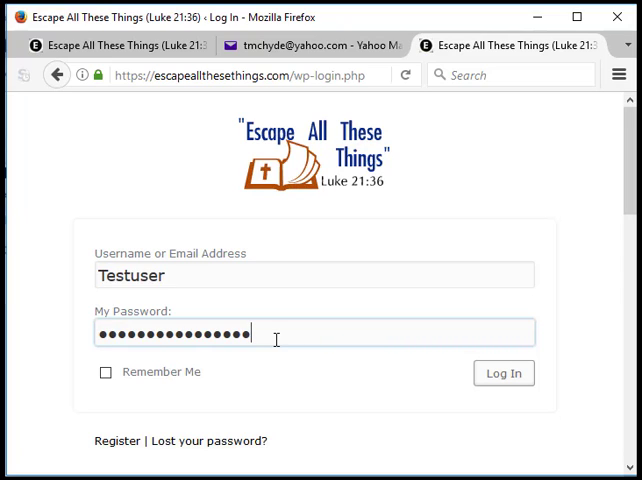
{"action": "double_click", "coordinate": [276, 340]}
{"action": "right_click", "coordinate": [233, 327]}
{"action": "key", "text": "Escape"}
{"action": "key", "text": "Delete"}
{"action": "right_click", "coordinate": [220, 333]}
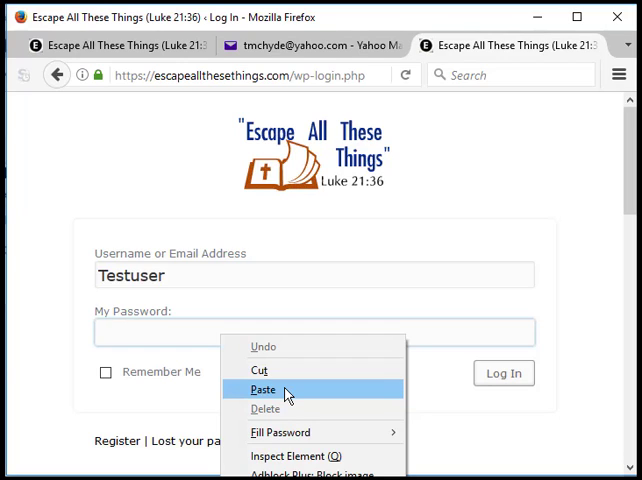
{"action": "left_click", "coordinate": [283, 389]}
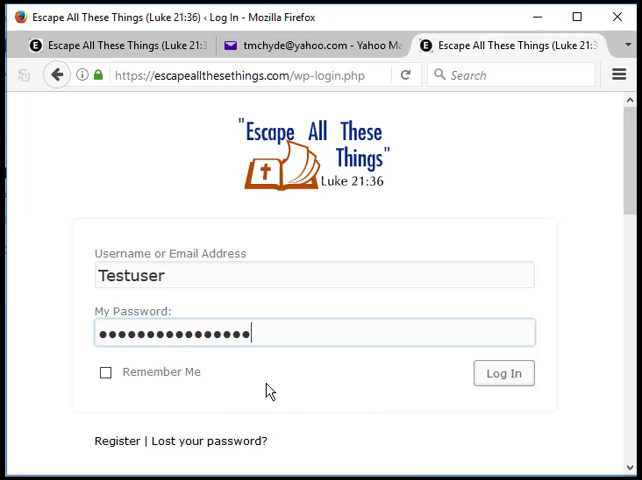
Tick Remember Me, confirm the Testuser username suggestion and submit the login form
{"action": "left_click", "coordinate": [160, 372]}
{"action": "left_click", "coordinate": [196, 275]}
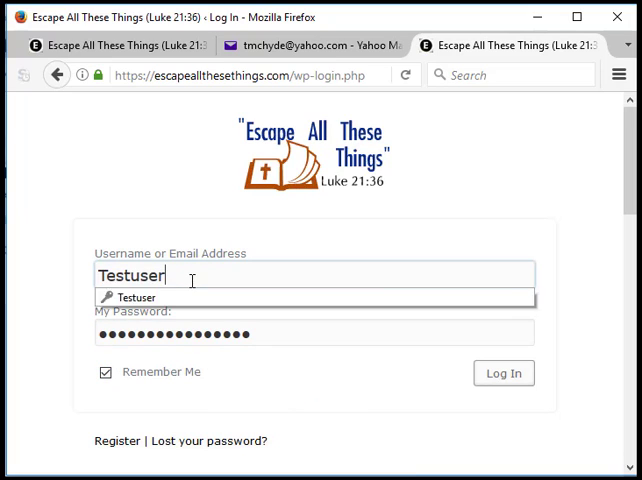
{"action": "double_click", "coordinate": [192, 278]}
{"action": "left_click", "coordinate": [176, 298]}
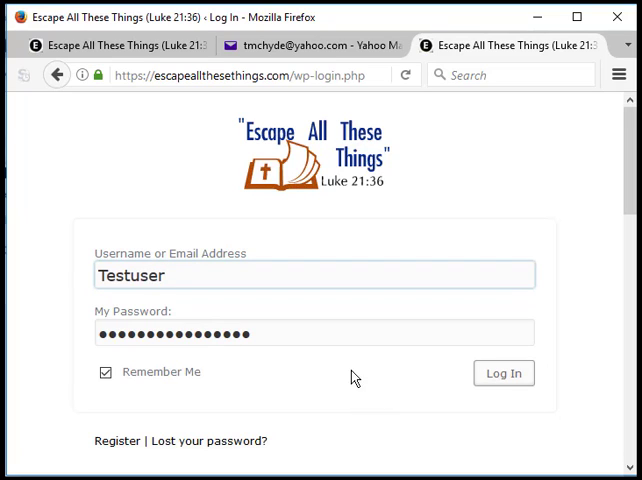
{"action": "double_click", "coordinate": [126, 372]}
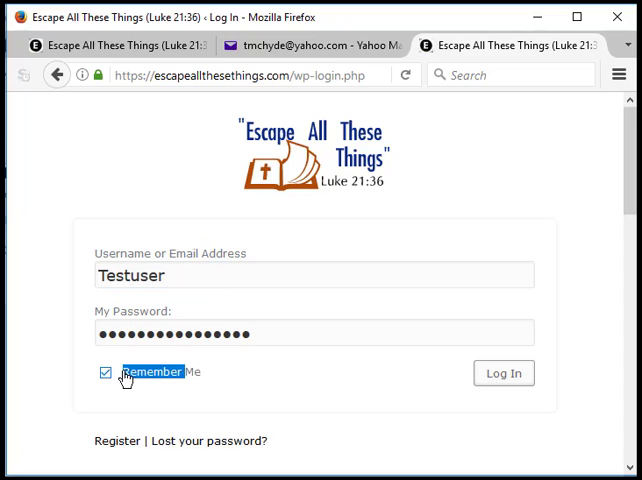
{"action": "left_click", "coordinate": [504, 374]}
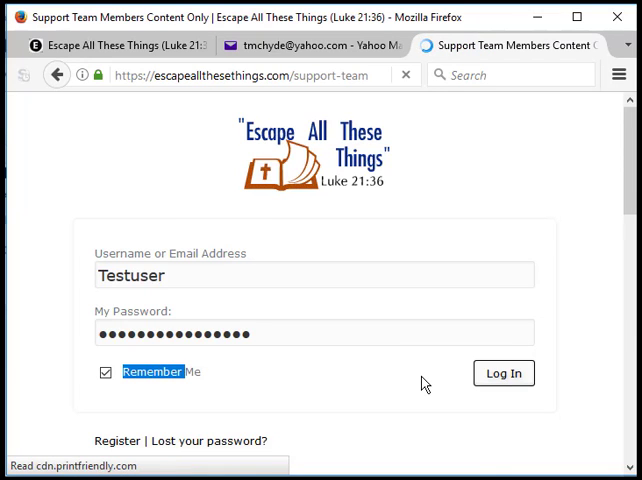
{"action": "scroll", "coordinate": [420, 380], "scroll_direction": "down", "scroll_amount": 3}
{"action": "scroll", "coordinate": [410, 345], "scroll_direction": "up", "scroll_amount": 3}
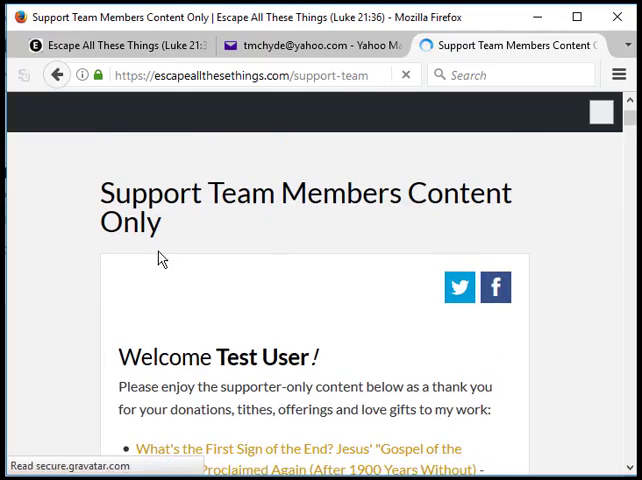
{"action": "scroll", "coordinate": [363, 340], "scroll_direction": "down", "scroll_amount": 5}
{"action": "scroll", "coordinate": [363, 340], "scroll_direction": "down", "scroll_amount": 3}
{"action": "scroll", "coordinate": [363, 340], "scroll_direction": "down", "scroll_amount": 3}
{"action": "scroll", "coordinate": [363, 340], "scroll_direction": "down", "scroll_amount": 3}
{"action": "scroll", "coordinate": [363, 340], "scroll_direction": "down", "scroll_amount": 3}
{"action": "scroll", "coordinate": [363, 345], "scroll_direction": "down", "scroll_amount": 3}
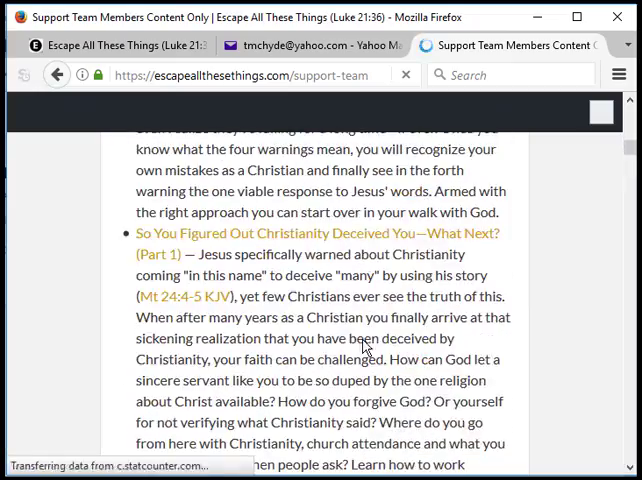
{"action": "scroll", "coordinate": [363, 345], "scroll_direction": "down", "scroll_amount": 5}
{"action": "scroll", "coordinate": [363, 345], "scroll_direction": "down", "scroll_amount": 5}
{"action": "scroll", "coordinate": [368, 330], "scroll_direction": "down", "scroll_amount": 5}
{"action": "scroll", "coordinate": [368, 330], "scroll_direction": "down", "scroll_amount": 5}
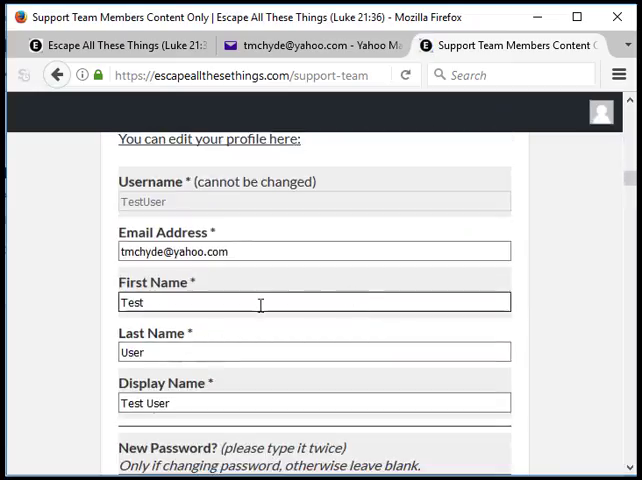
{"action": "scroll", "coordinate": [259, 305], "scroll_direction": "down", "scroll_amount": 3}
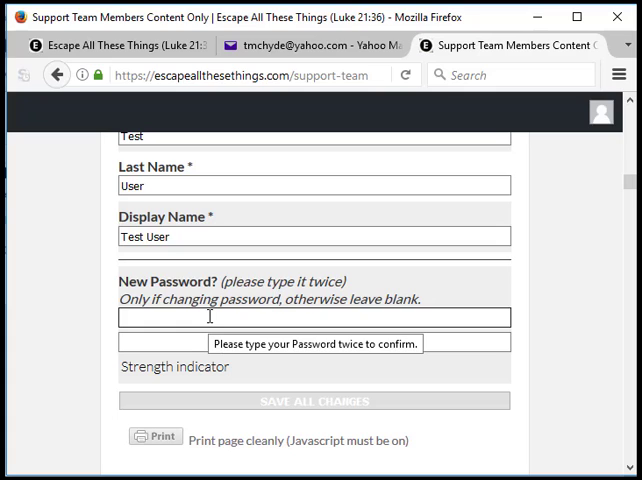
{"action": "left_click", "coordinate": [209, 317]}
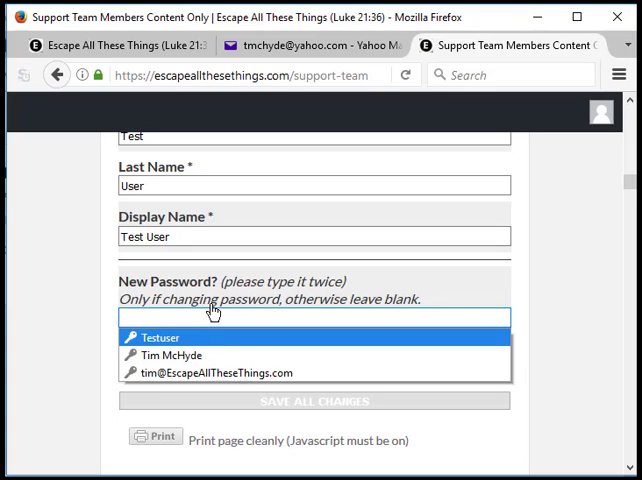
{"action": "left_click", "coordinate": [113, 314]}
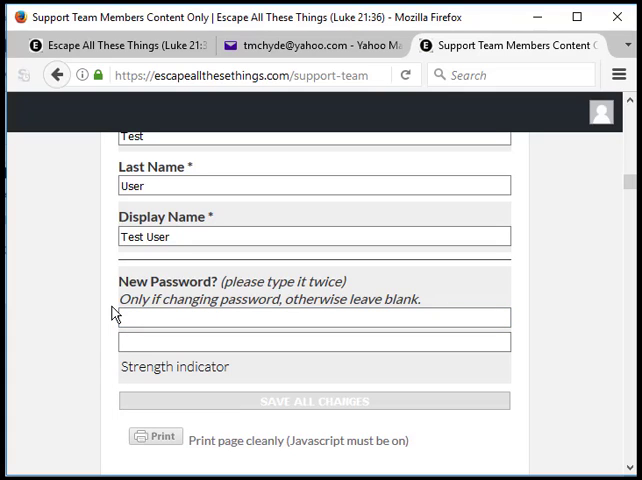
{"action": "left_click", "coordinate": [150, 316]}
{"action": "type", "text": "tes"}
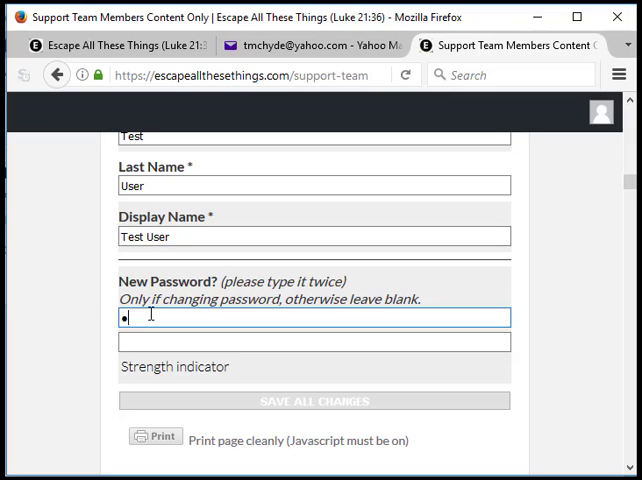
{"action": "key", "text": "BackSpace"}
{"action": "key", "text": "BackSpace"}
{"action": "key", "text": "BackSpace"}
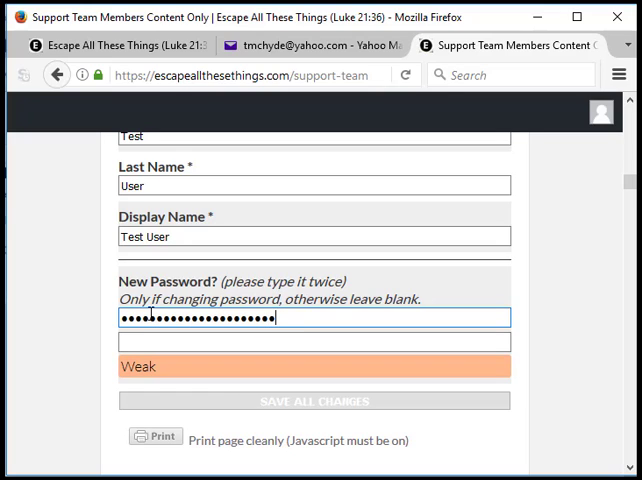
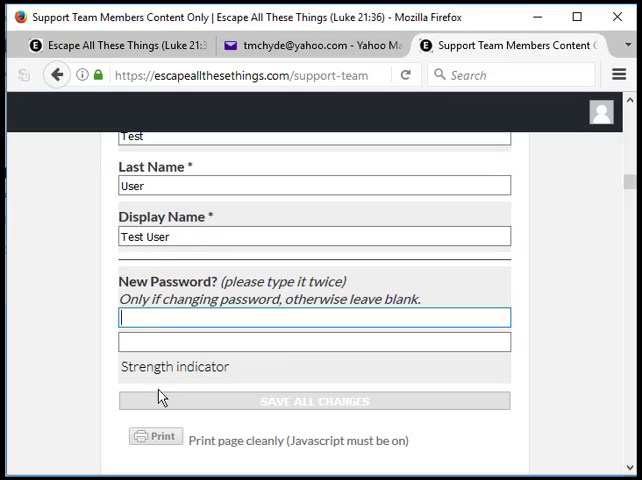
{"action": "scroll", "coordinate": [184, 365], "scroll_direction": "up", "scroll_amount": 2}
{"action": "scroll", "coordinate": [184, 365], "scroll_direction": "up", "scroll_amount": 3}
{"action": "scroll", "coordinate": [205, 330], "scroll_direction": "up", "scroll_amount": 5}
{"action": "scroll", "coordinate": [205, 325], "scroll_direction": "up", "scroll_amount": 5}
{"action": "scroll", "coordinate": [240, 352], "scroll_direction": "up", "scroll_amount": 5}
{"action": "scroll", "coordinate": [240, 352], "scroll_direction": "up", "scroll_amount": 5}
{"action": "scroll", "coordinate": [240, 352], "scroll_direction": "up", "scroll_amount": 5}
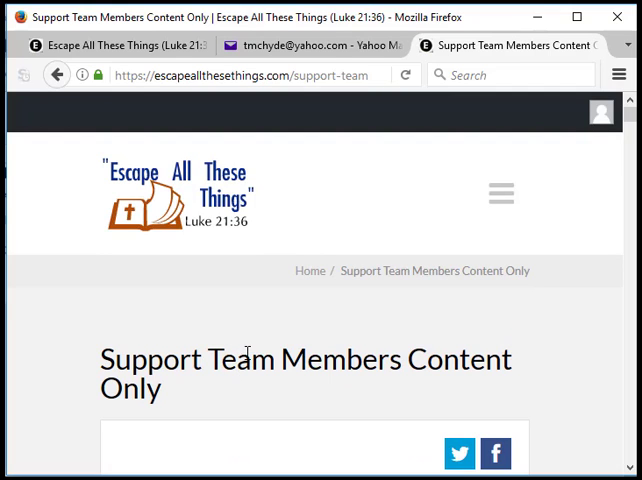
{"action": "scroll", "coordinate": [249, 345], "scroll_direction": "down", "scroll_amount": 5}
{"action": "scroll", "coordinate": [249, 345], "scroll_direction": "up", "scroll_amount": 5}
Close the members page and load escapeallthesethings.com in a new tab
{"action": "key", "text": "ctrl+w"}
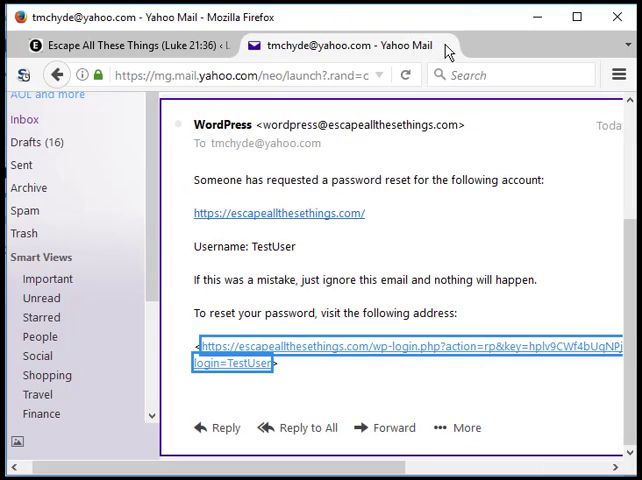
{"action": "key", "text": "ctrl+t"}
{"action": "type", "text": "escapeallthesethings.com"}
{"action": "key", "text": "Return"}
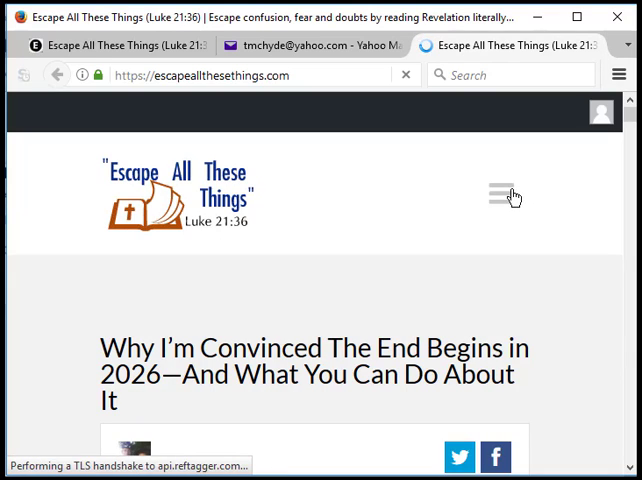
Navigate via Support Team / Supporter Content to the members-only page, then close its tab
{"action": "left_click", "coordinate": [501, 194]}
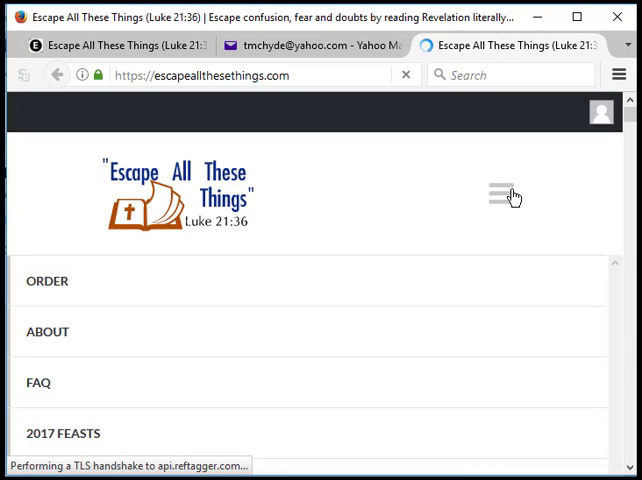
{"action": "scroll", "coordinate": [185, 320], "scroll_direction": "down", "scroll_amount": 3}
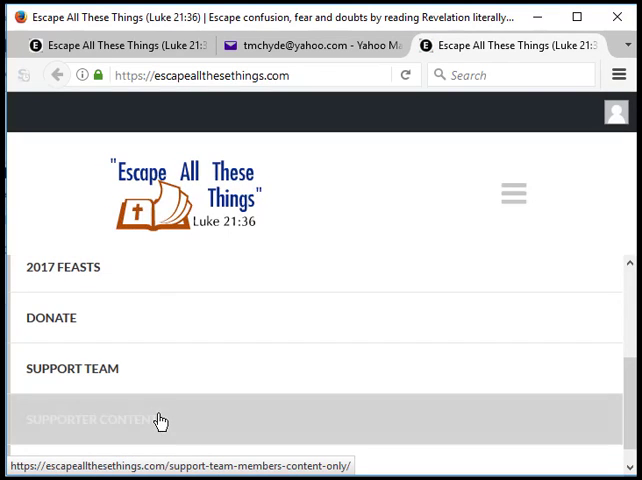
{"action": "left_click", "coordinate": [160, 419]}
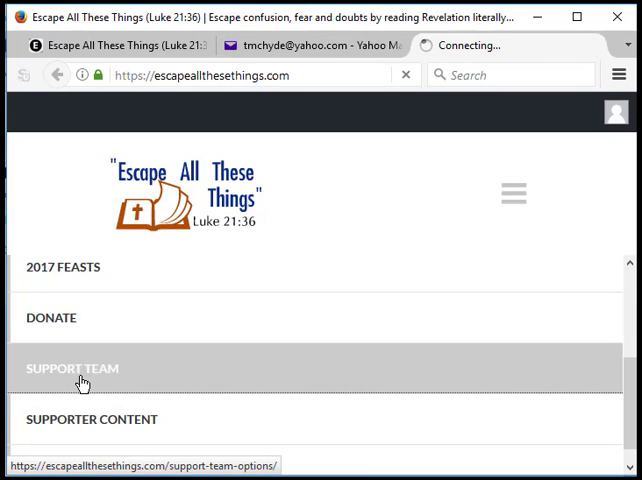
{"action": "left_click", "coordinate": [83, 380]}
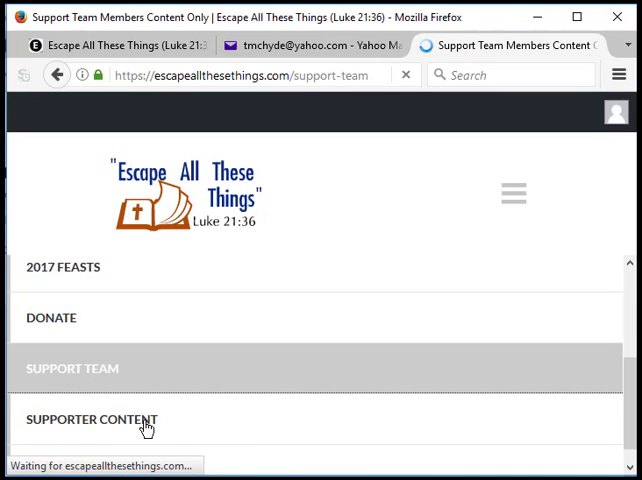
{"action": "scroll", "coordinate": [165, 410], "scroll_direction": "down", "scroll_amount": 5}
{"action": "scroll", "coordinate": [270, 340], "scroll_direction": "down", "scroll_amount": 3}
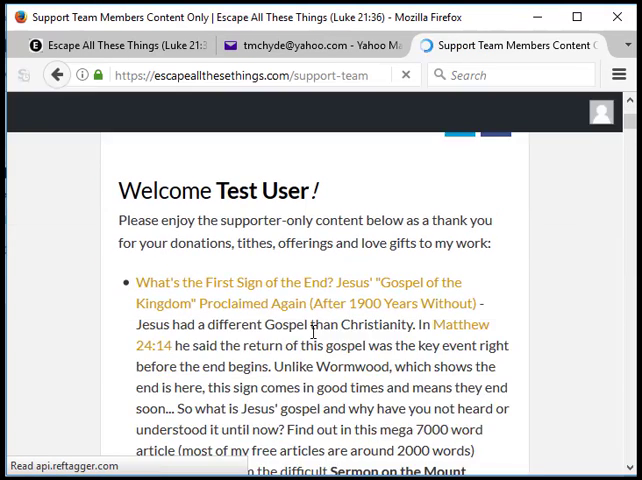
{"action": "scroll", "coordinate": [313, 333], "scroll_direction": "down", "scroll_amount": 5}
{"action": "scroll", "coordinate": [313, 333], "scroll_direction": "down", "scroll_amount": 3}
{"action": "scroll", "coordinate": [313, 336], "scroll_direction": "down", "scroll_amount": 3}
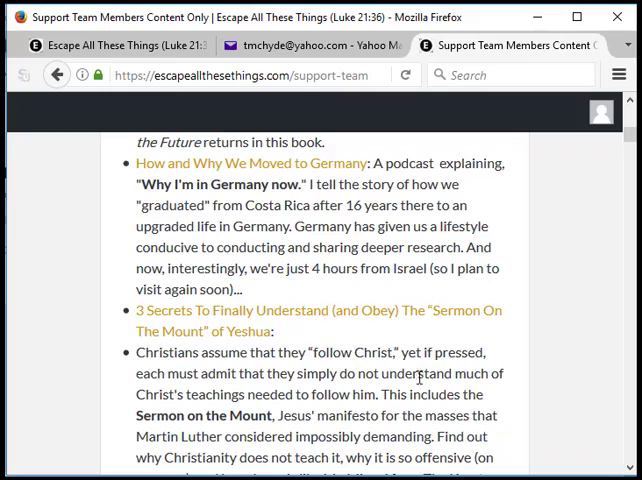
{"action": "scroll", "coordinate": [425, 390], "scroll_direction": "down", "scroll_amount": 3}
{"action": "scroll", "coordinate": [425, 390], "scroll_direction": "down", "scroll_amount": 5}
{"action": "scroll", "coordinate": [425, 390], "scroll_direction": "down", "scroll_amount": 3}
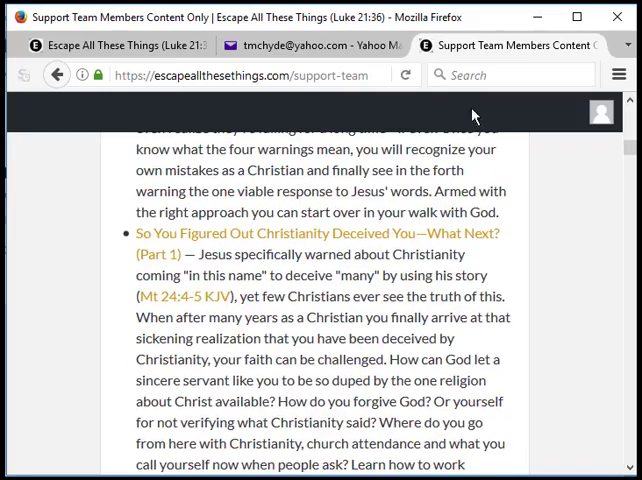
{"action": "middle_click", "coordinate": [472, 46]}
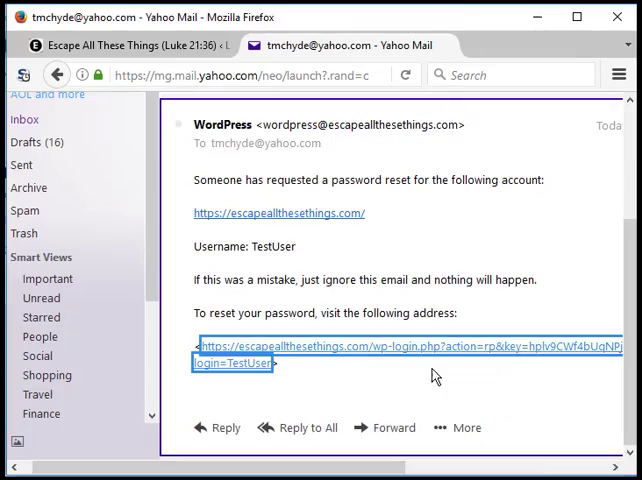
Close the Yahoo Mail tab, returning to the login page with TestUser entered and the check-your-email notice
{"action": "middle_click", "coordinate": [272, 46]}
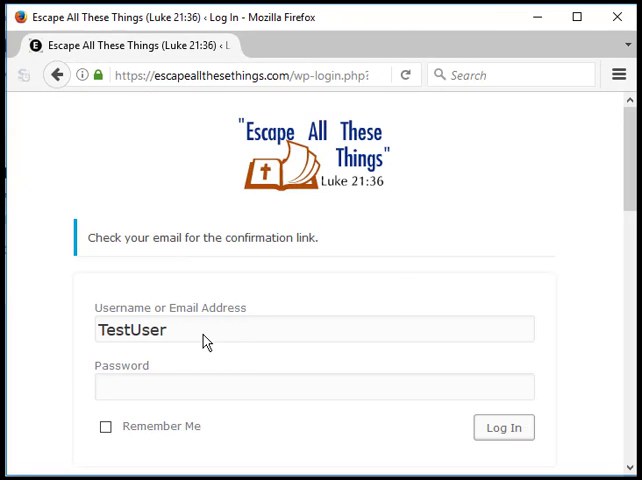